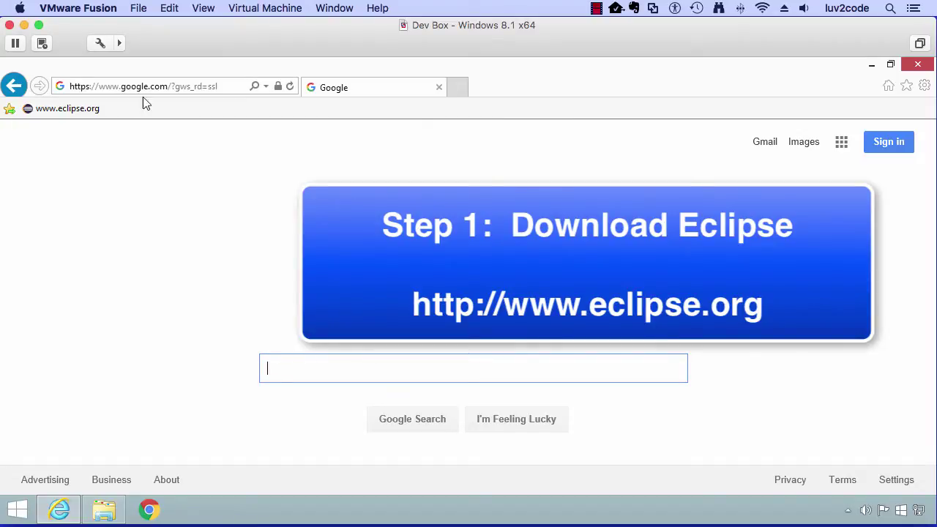
left_click(71, 112)
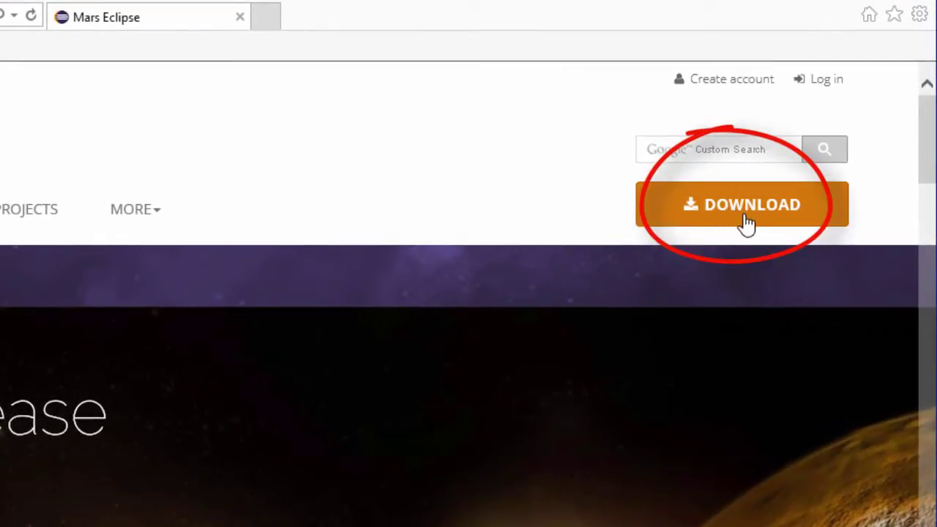
left_click(747, 223)
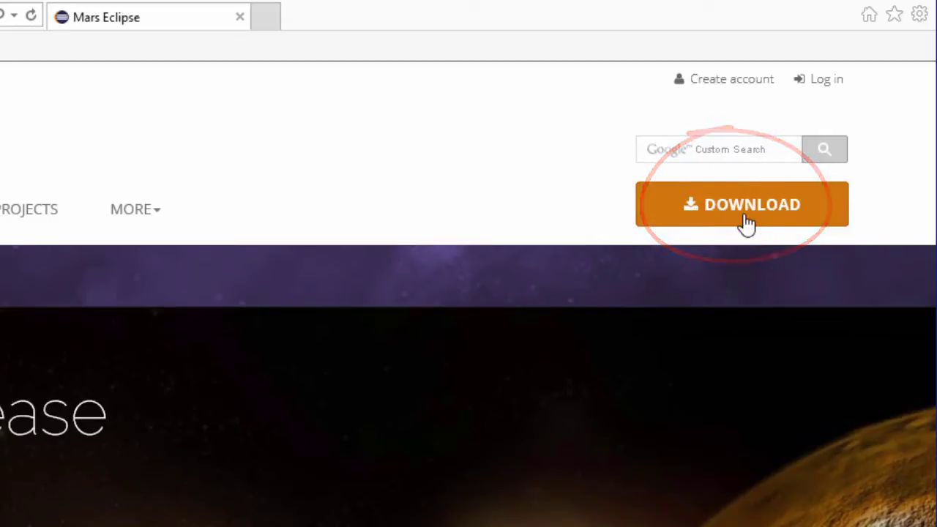
left_click(747, 223)
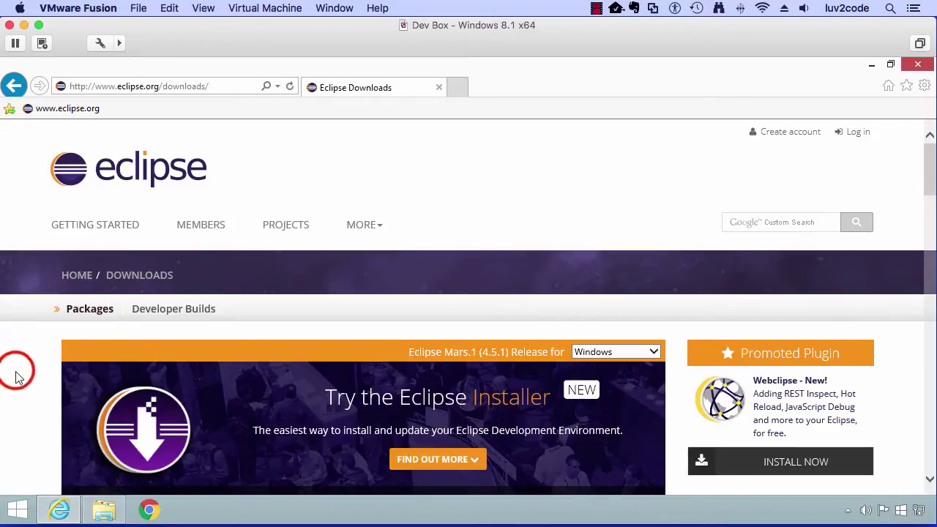
Choose the Windows 64 bit download of the Eclipse IDE for Java EE Developers package
scroll(20, 377, "down", 1)
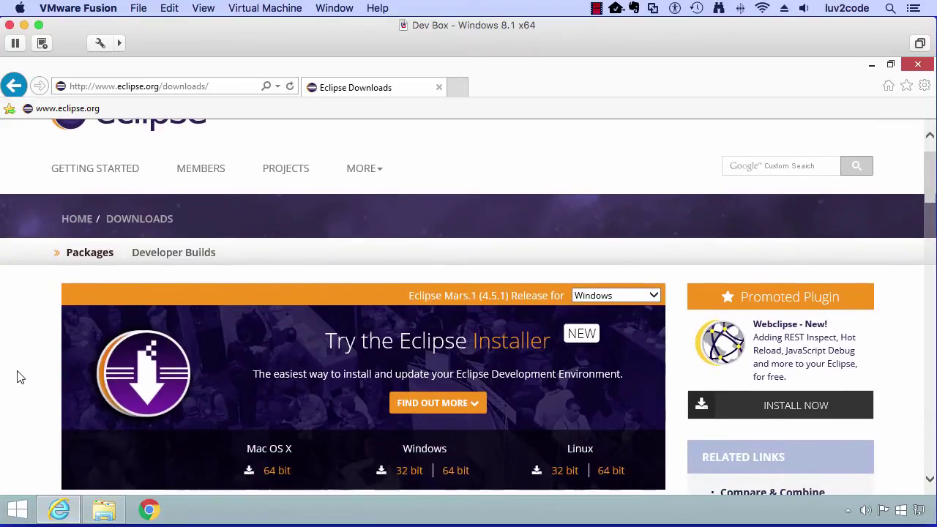
scroll(19, 377, "down", 1)
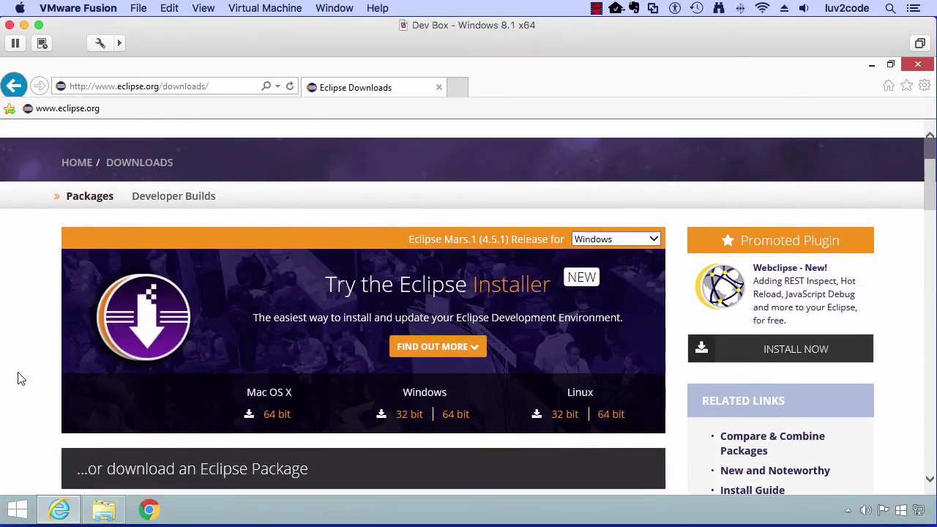
scroll(20, 378, "down", 1)
scroll(21, 379, "down", 1)
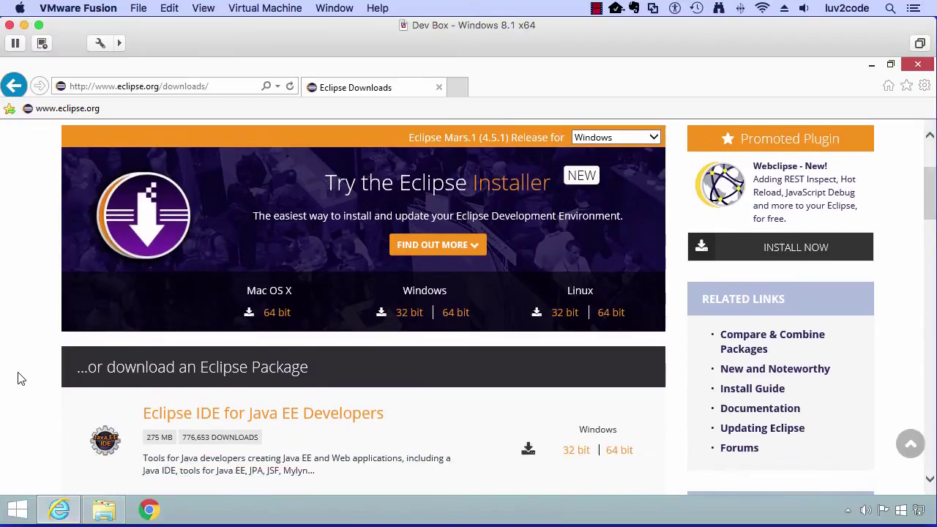
scroll(21, 379, "down", 1)
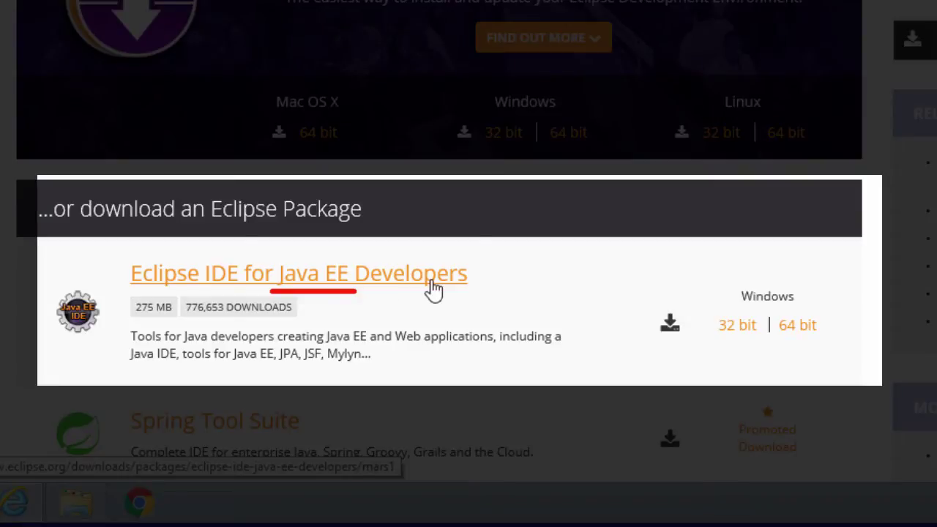
left_click(797, 328)
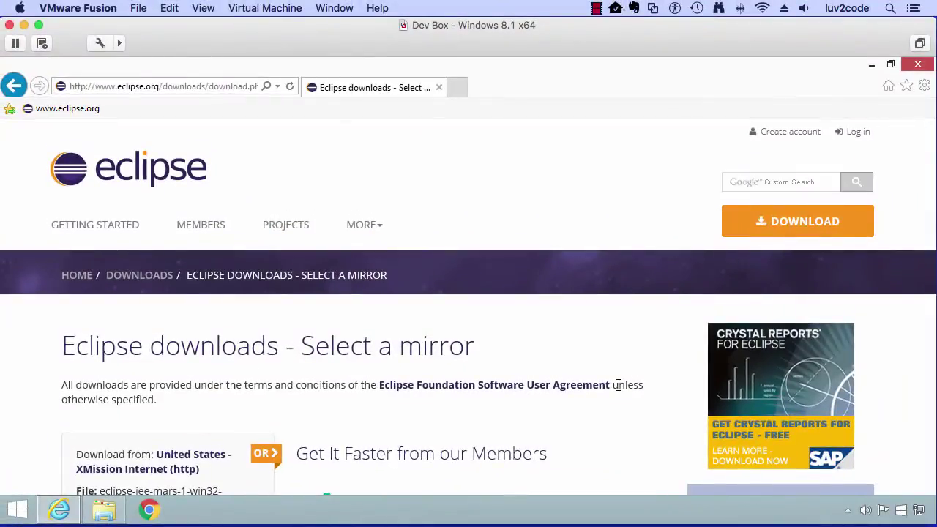
Download eclipse-jee-mars-1-win32-x86_64.zip from the United States - XMission Internet mirror and save the file
scroll(422, 381, "down", 1)
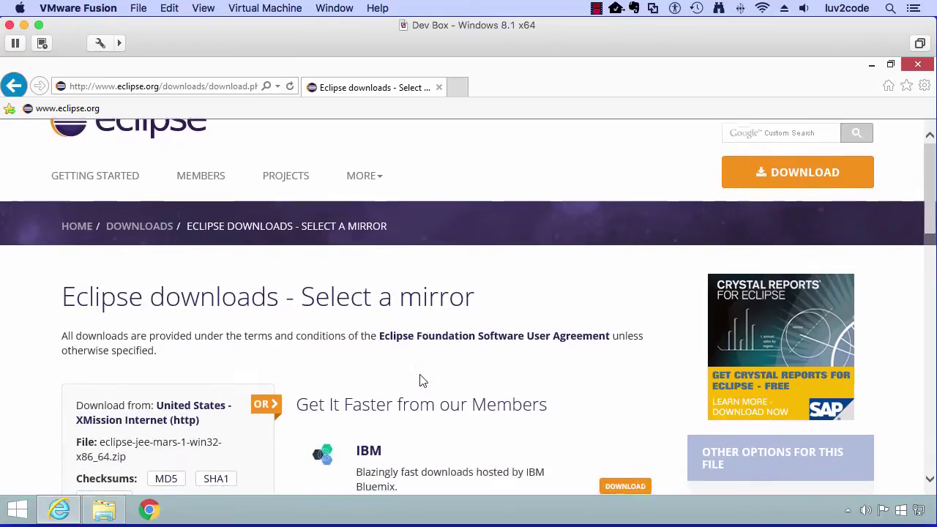
scroll(423, 381, "down", 2)
scroll(423, 381, "down", 1)
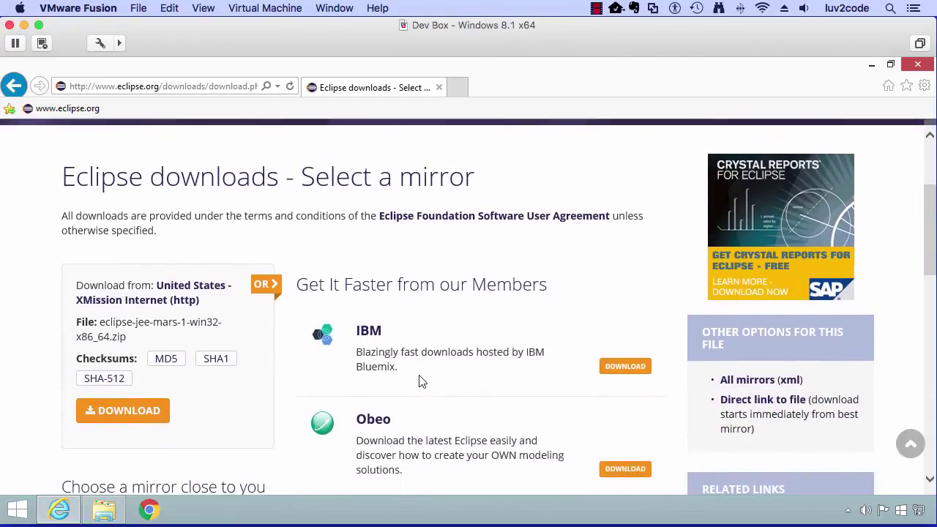
scroll(422, 381, "down", 1)
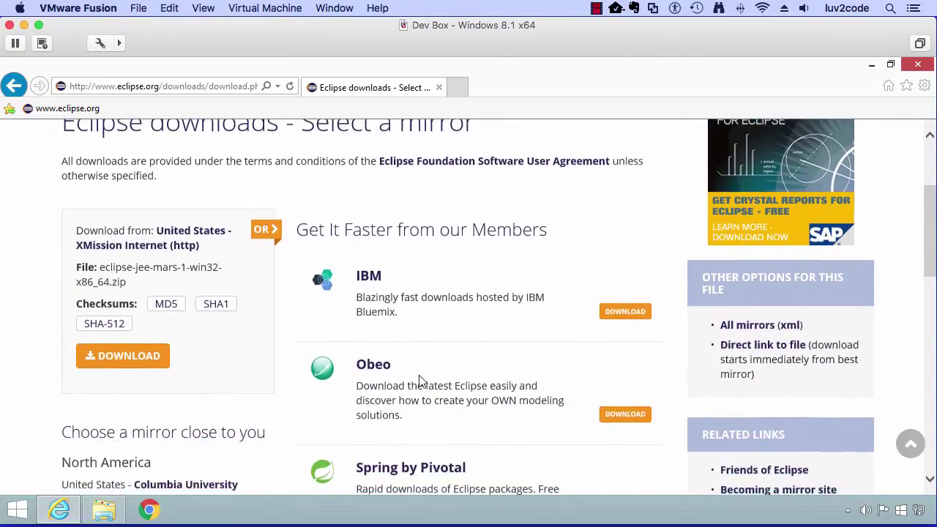
left_click(150, 362)
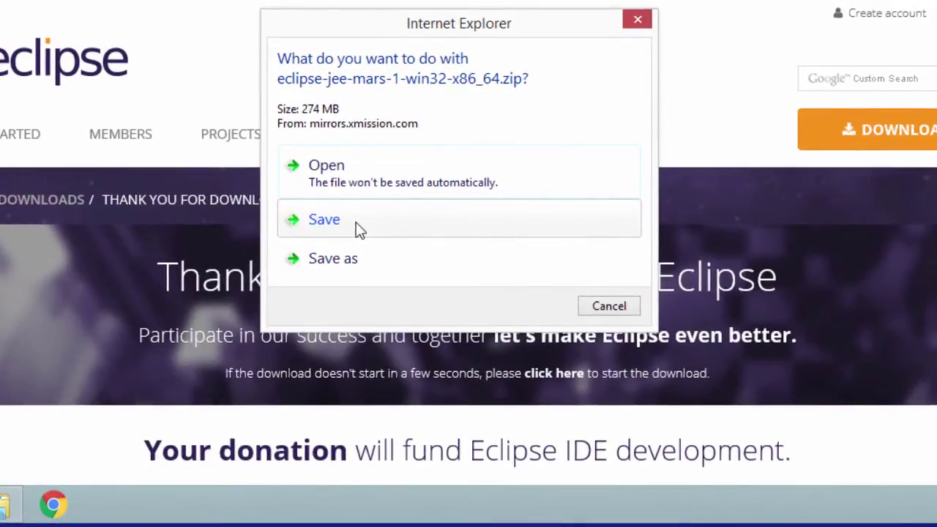
left_click(356, 222)
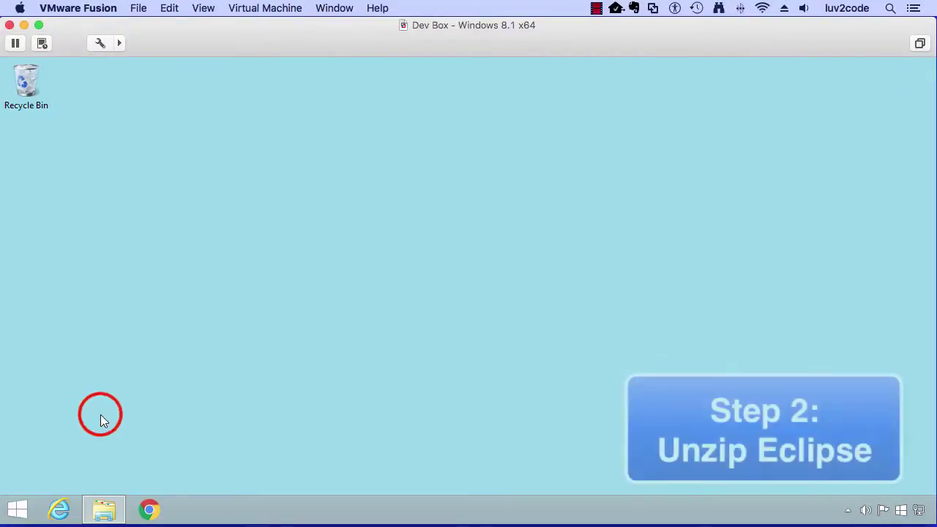
Switch to File Explorer and open the Downloads folder
left_click(105, 516)
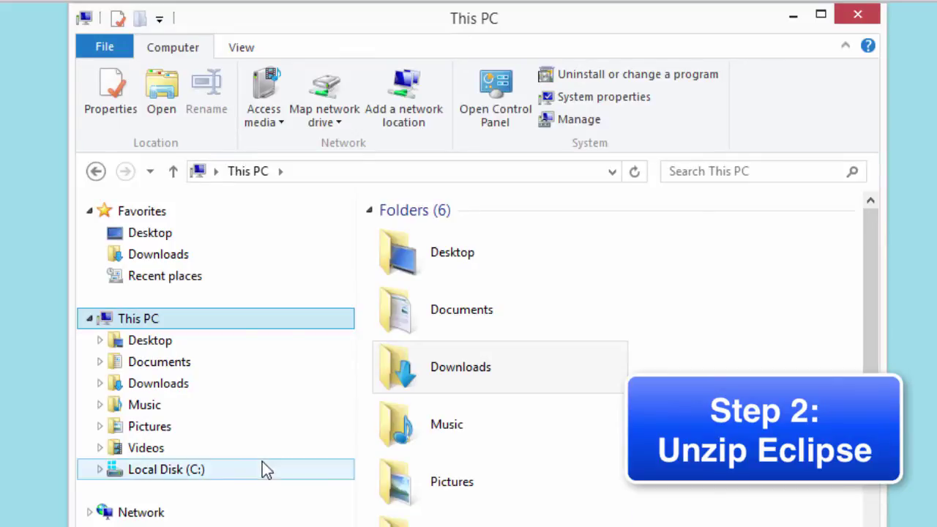
left_click(234, 397)
left_click(235, 385)
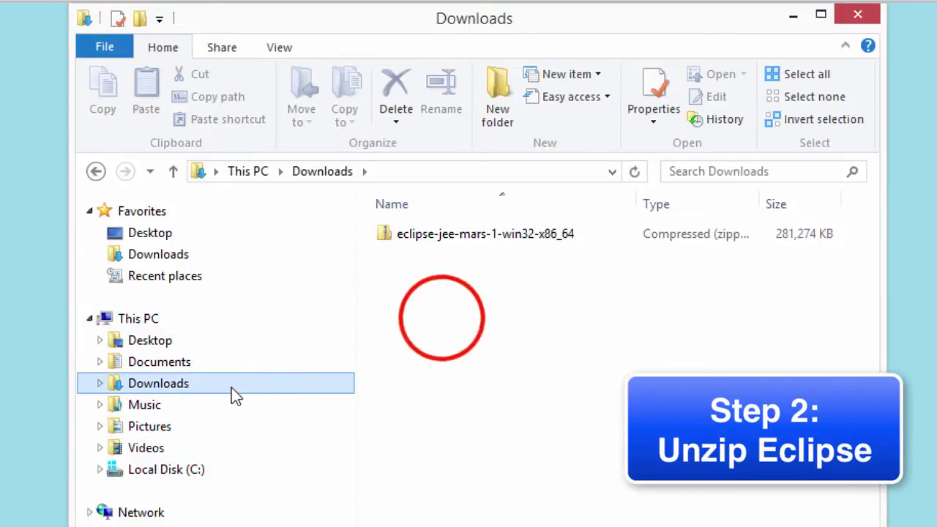
left_click(441, 319)
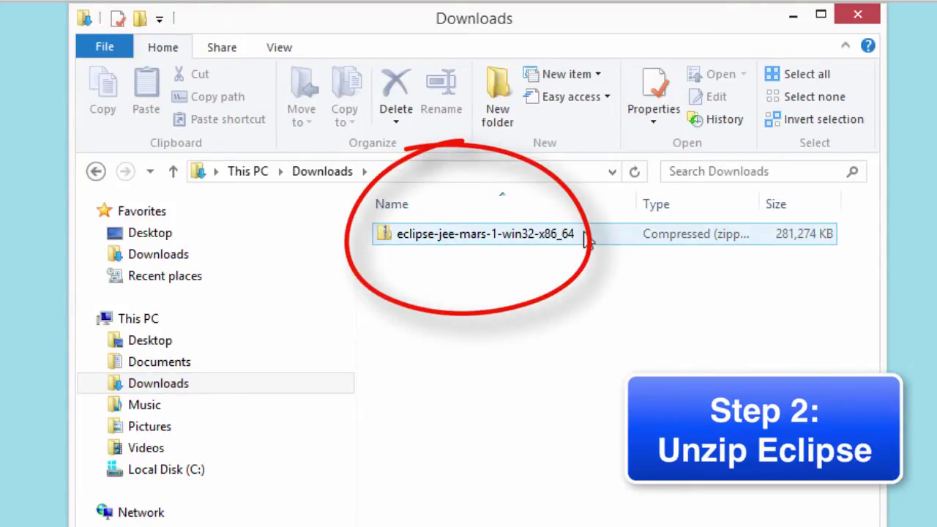
Extract the eclipse-jee-mars-1-win32-x86_64 archive with c:\ as the destination folder
left_click(431, 238)
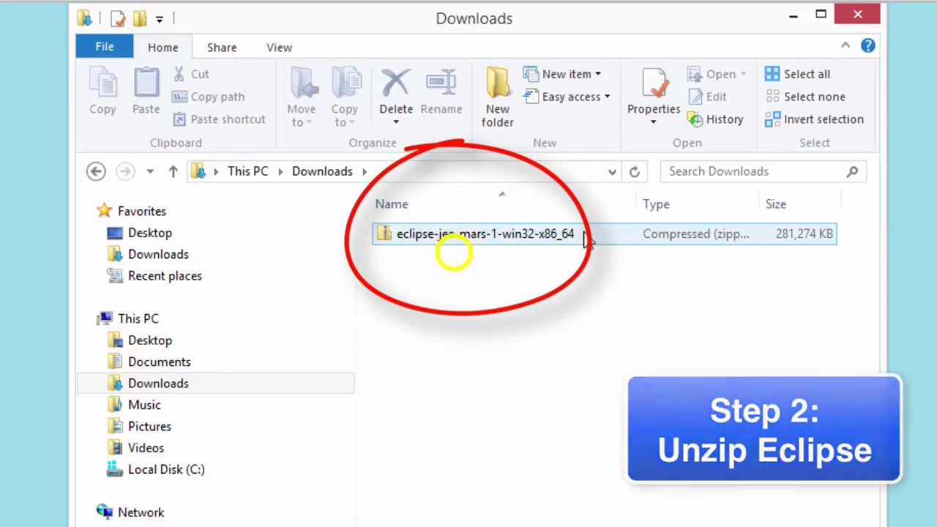
left_click(458, 243)
right_click(455, 237)
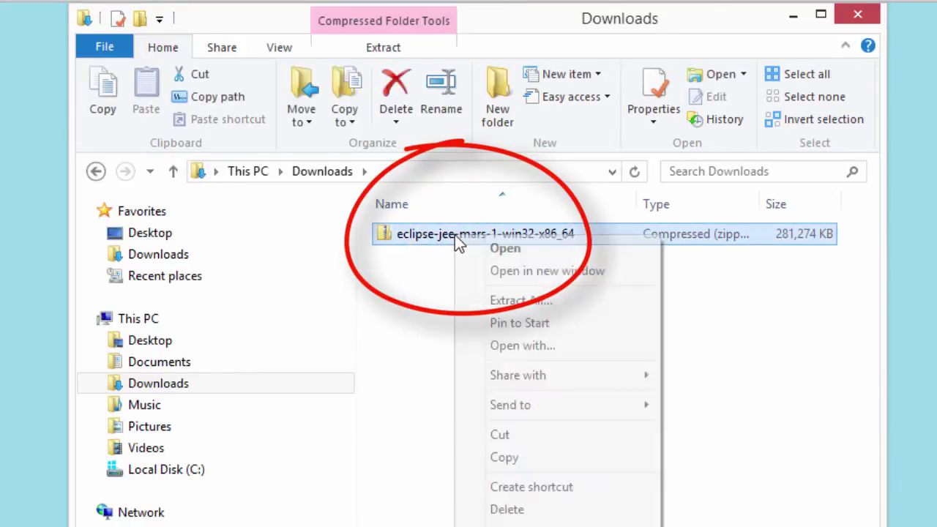
left_click(509, 301)
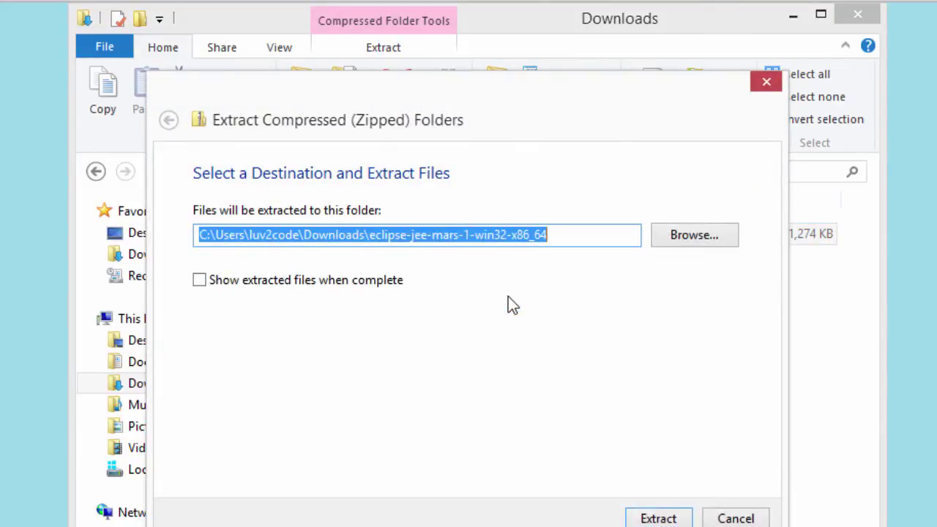
type("c:\\")
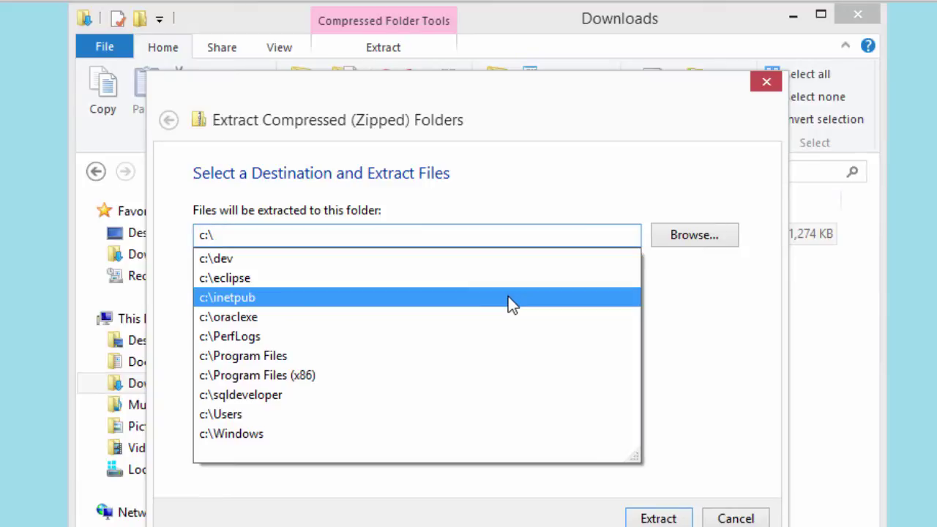
key("Escape")
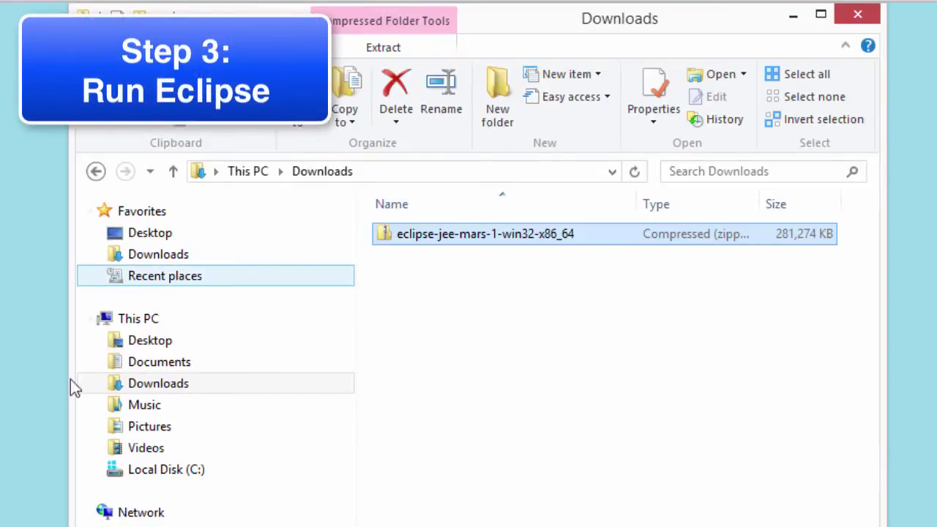
Run the eclipse application from the eclipse folder on Local Disk (C:), allowing it to run despite the security warning
left_click(152, 472)
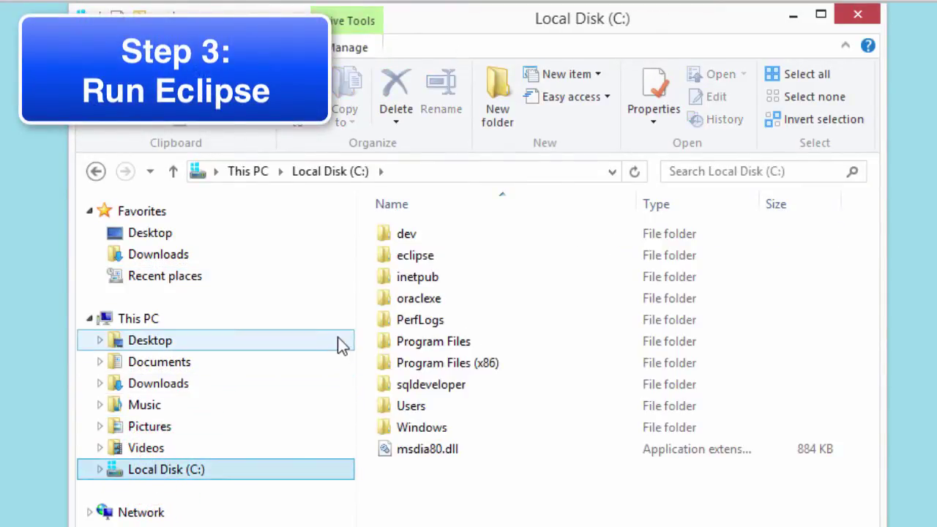
left_click(461, 256)
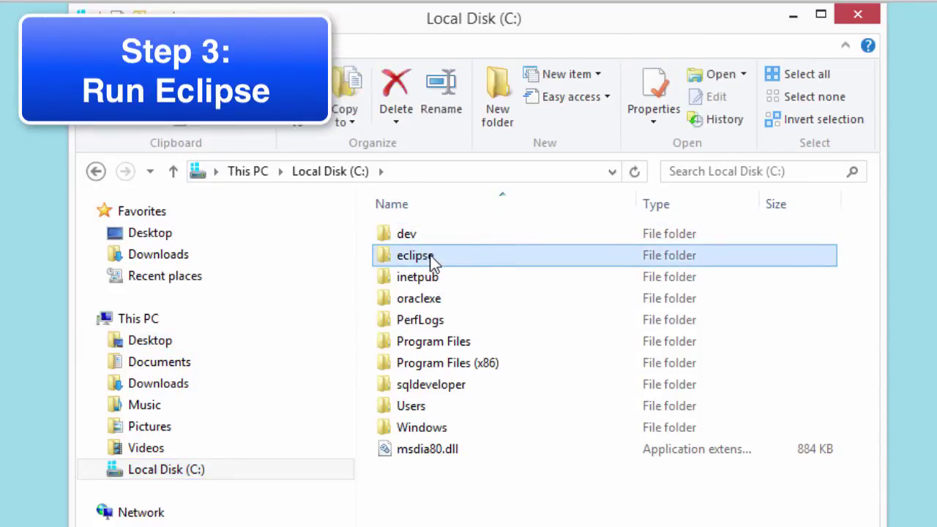
double_click(398, 256)
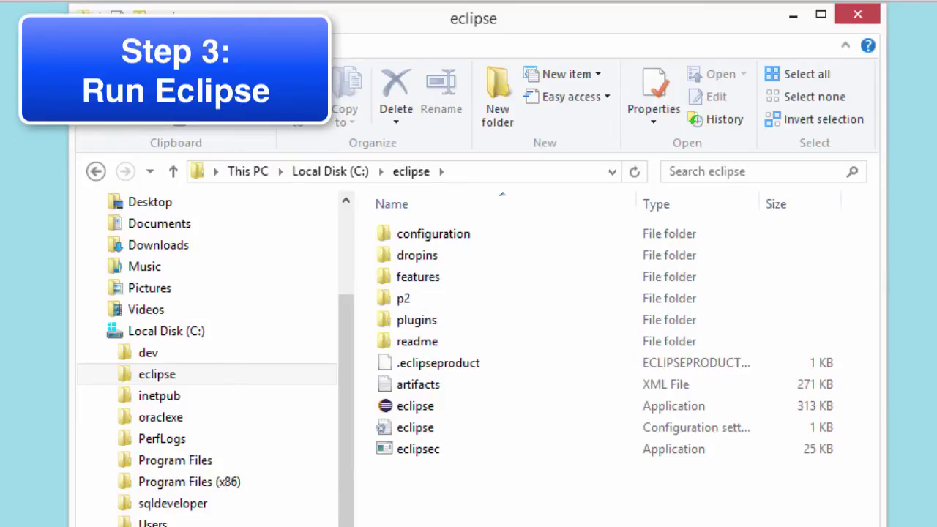
double_click(395, 405)
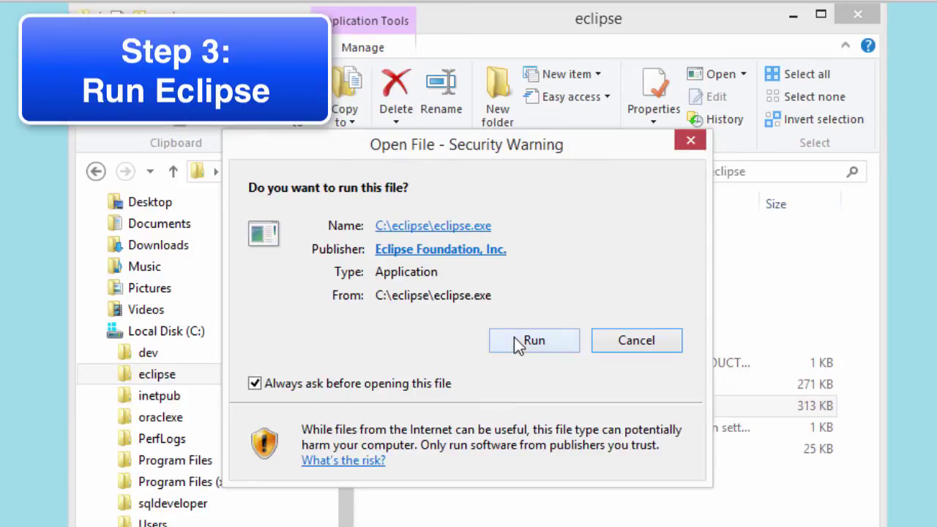
left_click(516, 338)
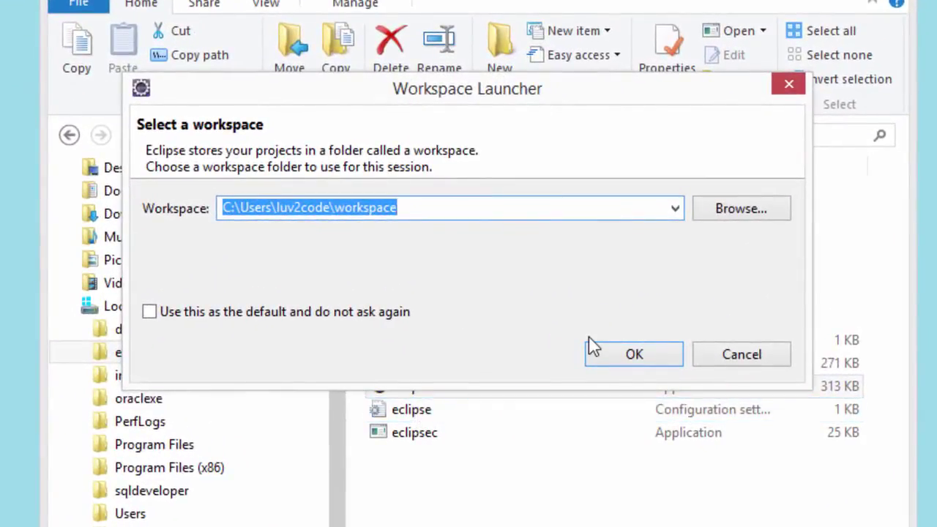
Change the last folder of the workspace path to myworkspace and launch Eclipse with that workspace
key("End")
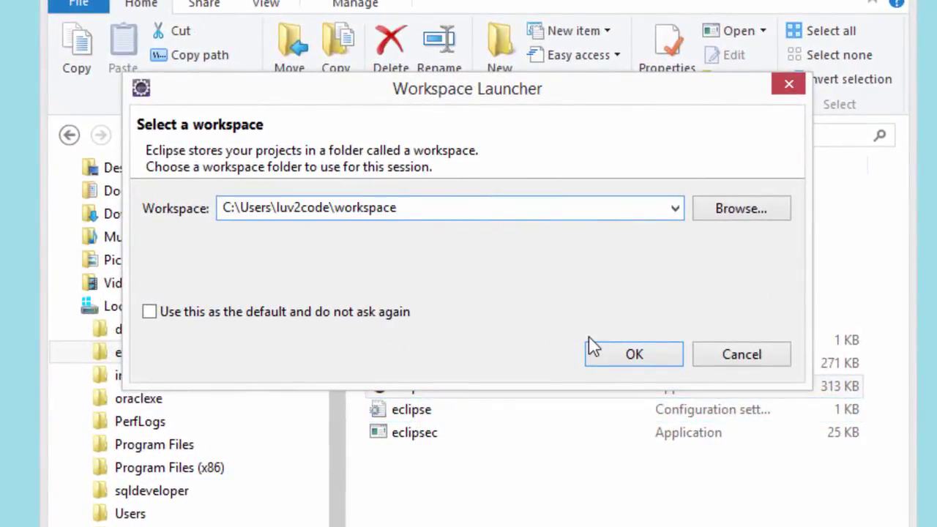
key("Left")
key("Left")
key("Left")
key("Left")
key("Left")
key("Left")
key("Left")
key("Left")
key("Left")
key("shift+End")
type("myworkspace")
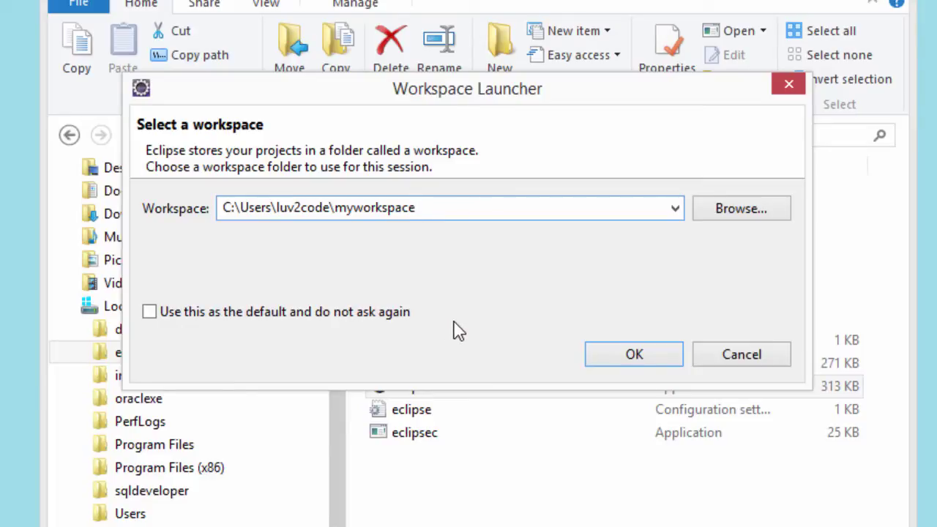
left_click(599, 359)
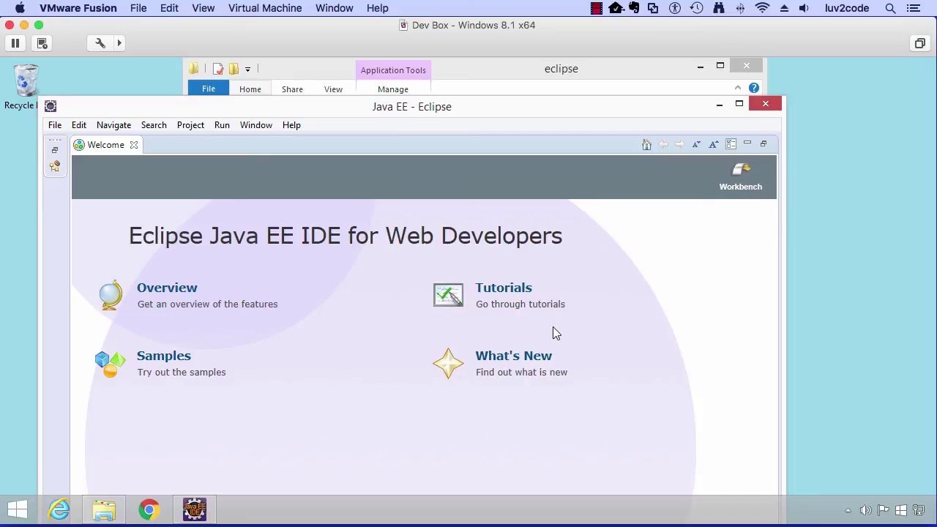
Maximize the Eclipse window, highlight "Eclipse Java EE IDE" in the welcome heading, and close the Welcome page
left_click(739, 109)
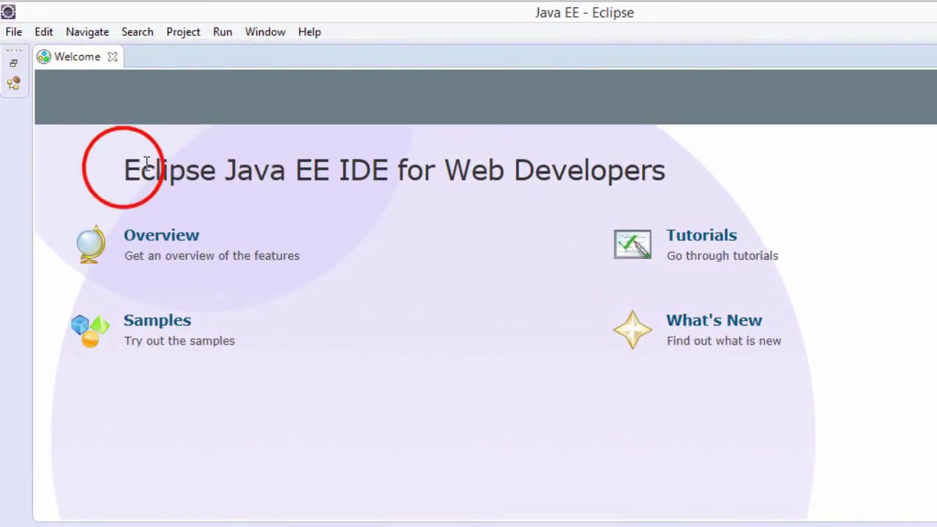
left_click_drag(126, 170, 395, 170)
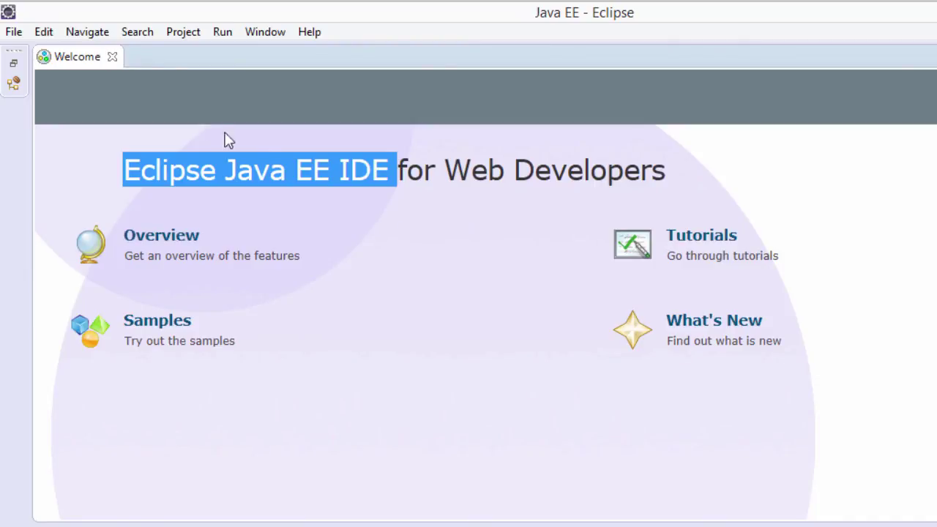
left_click(112, 57)
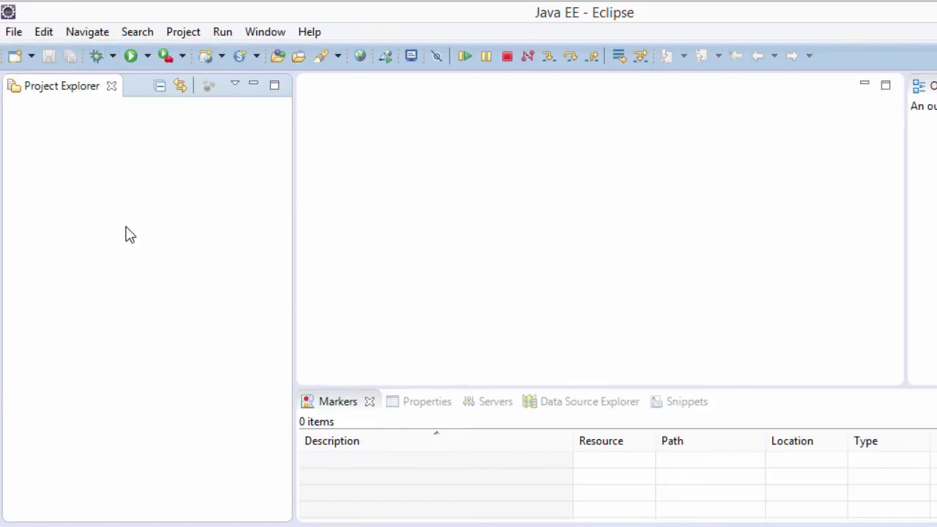